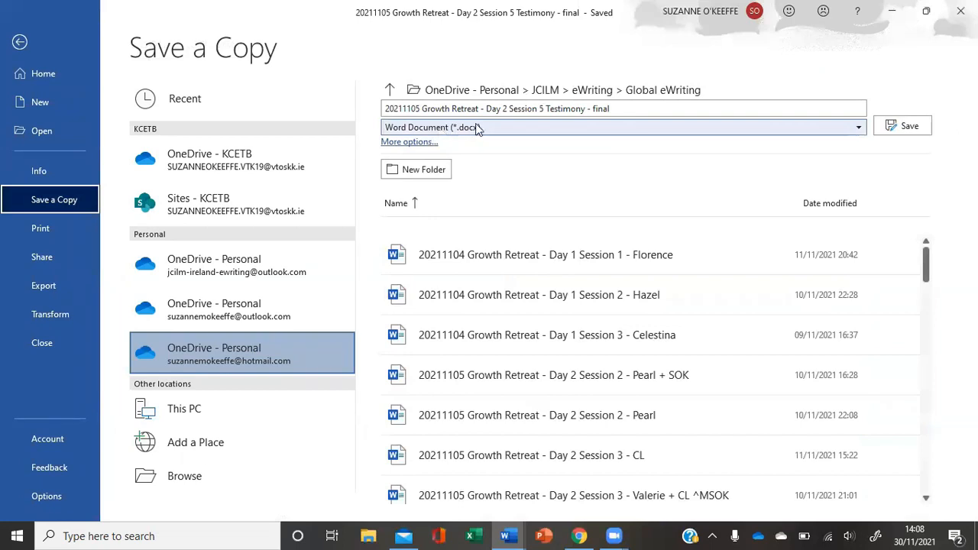
# Save a copy of the document as a Word Document (*.docx) in the Global eWriting folder
pyautogui.click(475, 127)
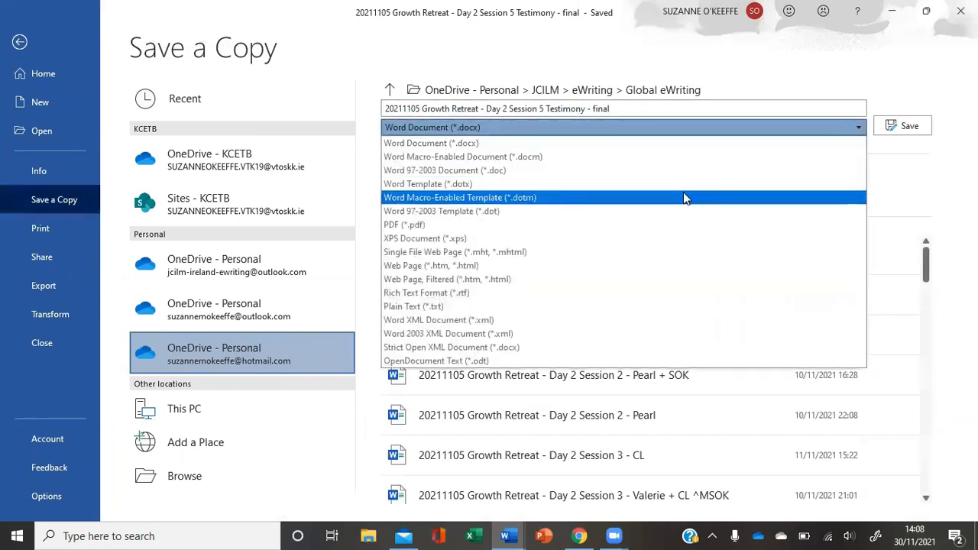
pyautogui.click(684, 128)
pyautogui.click(909, 126)
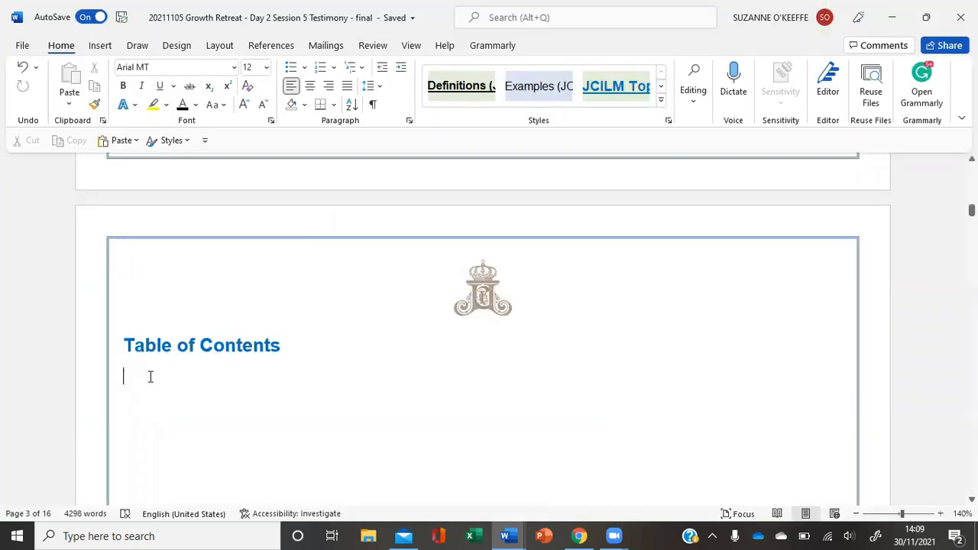
# Review the topic heading, sub-headings and key points on the pages following the Table of Contents page
pyautogui.scroll(-10, 443, 440)
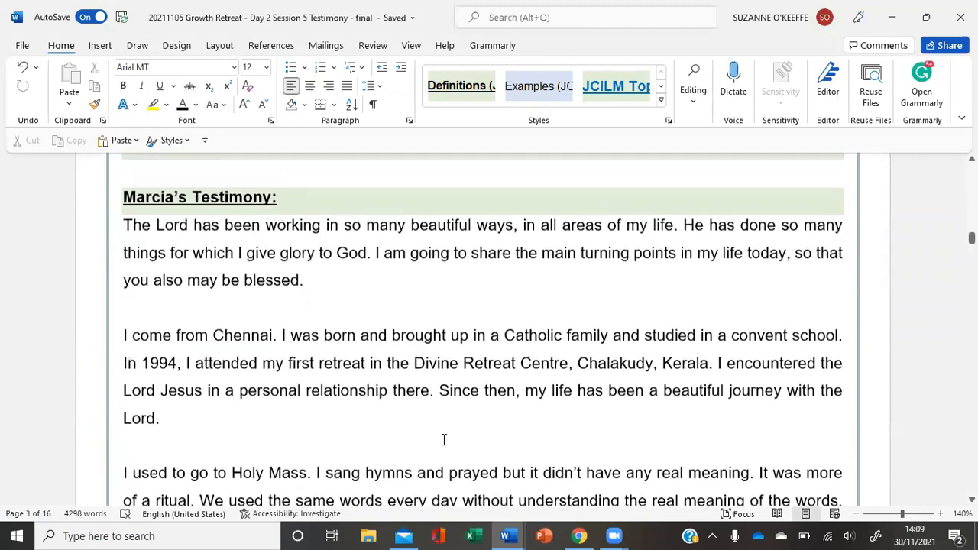
pyautogui.scroll(-8, 443, 439)
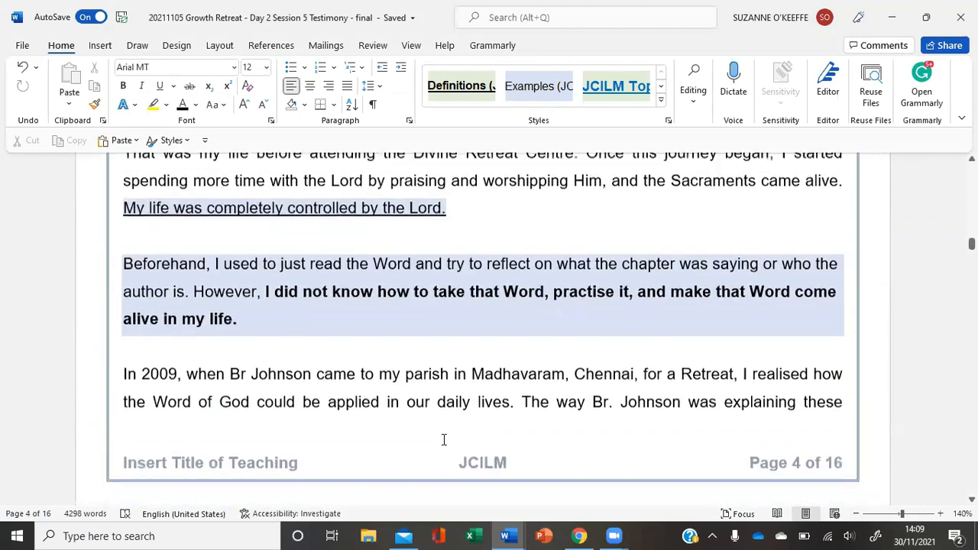
pyautogui.scroll(8, 443, 439)
pyautogui.scroll(-5, 443, 440)
pyautogui.scroll(-6, 443, 440)
pyautogui.scroll(10, 443, 439)
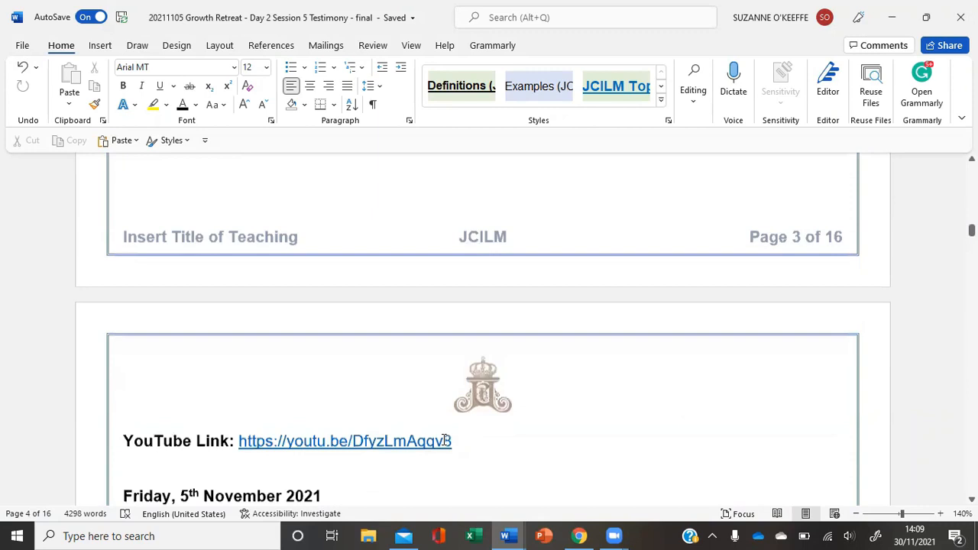
pyautogui.scroll(-4, 444, 441)
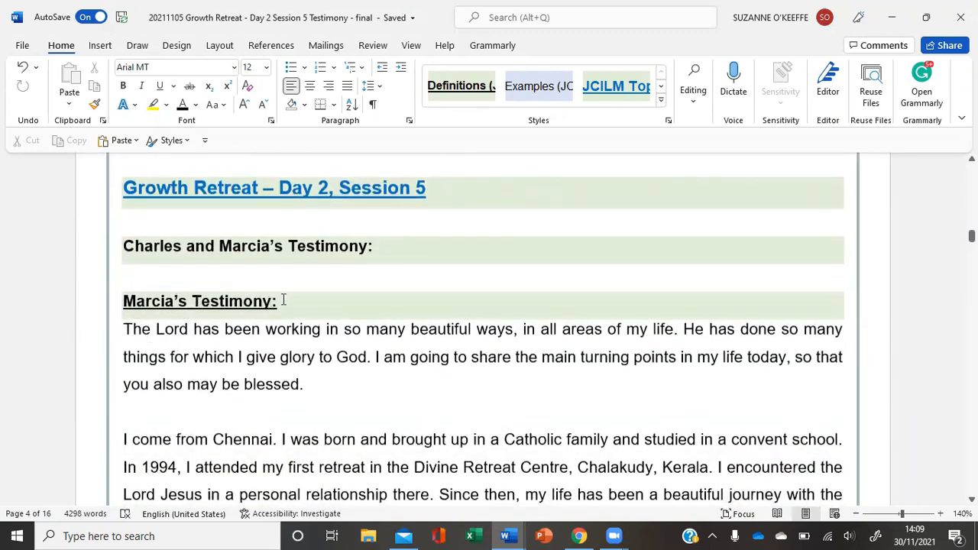
pyautogui.scroll(-10, 333, 378)
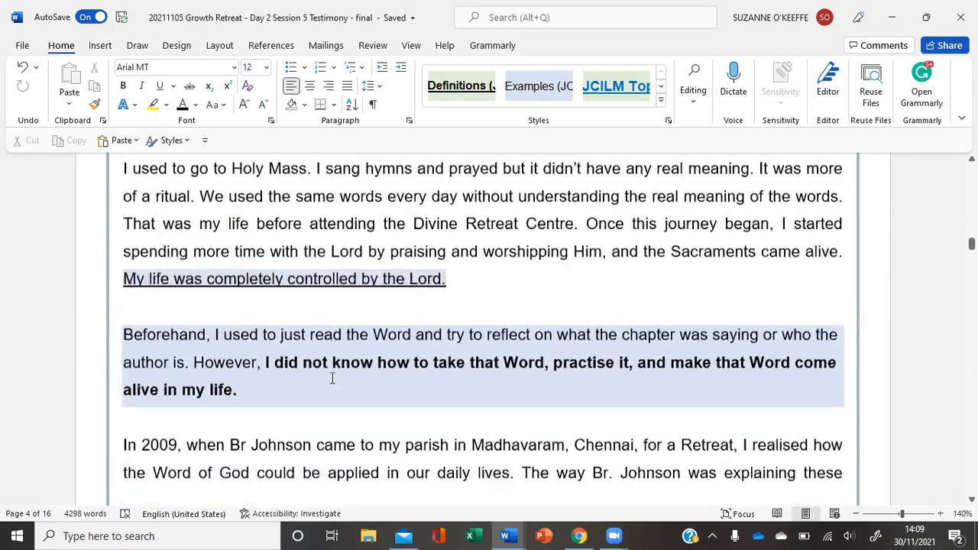
pyautogui.scroll(-5, 332, 378)
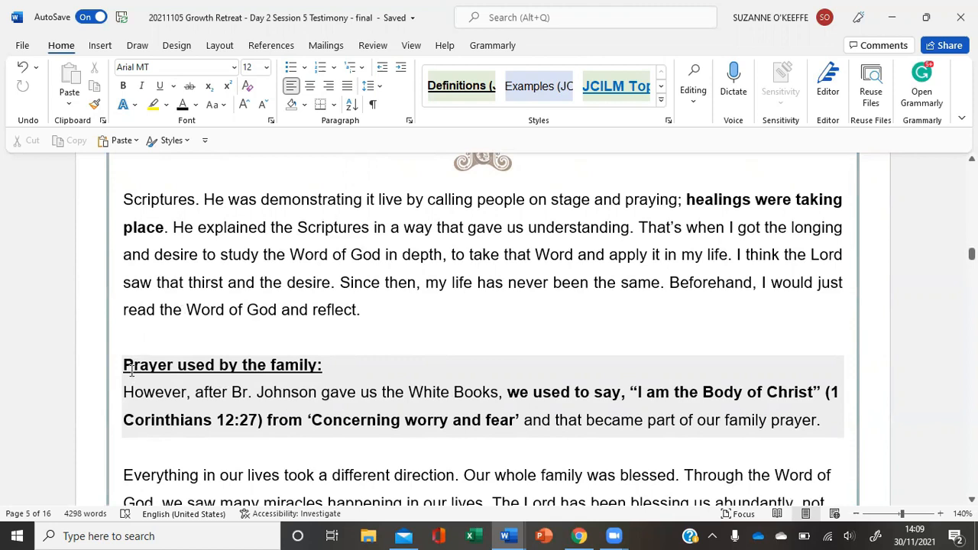
# Examine the "Prayer used by the family:" heading on page 5 and review the pages that follow it
pyautogui.click(355, 361)
pyautogui.scroll(-2, 354, 362)
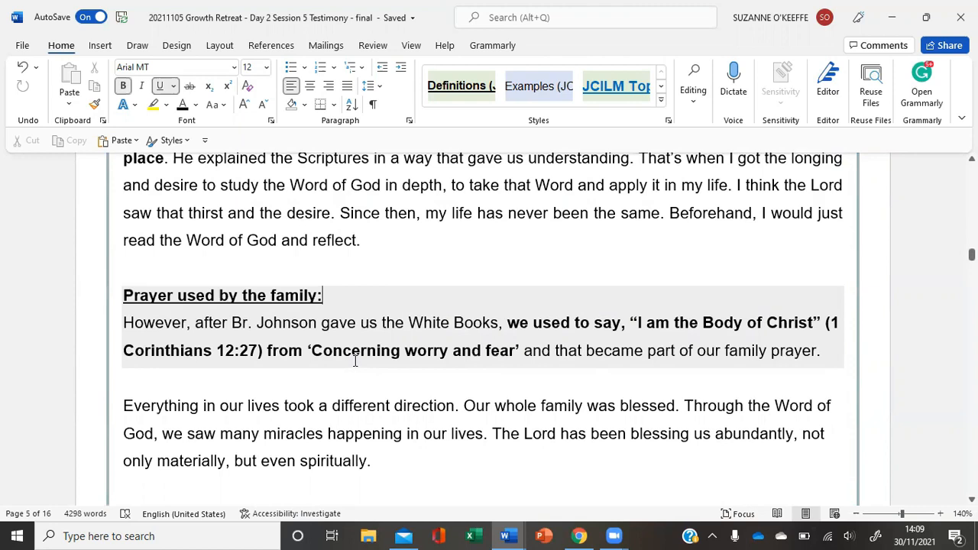
pyautogui.scroll(-1, 355, 359)
pyautogui.moveTo(355, 257); pyautogui.dragTo(137, 268)
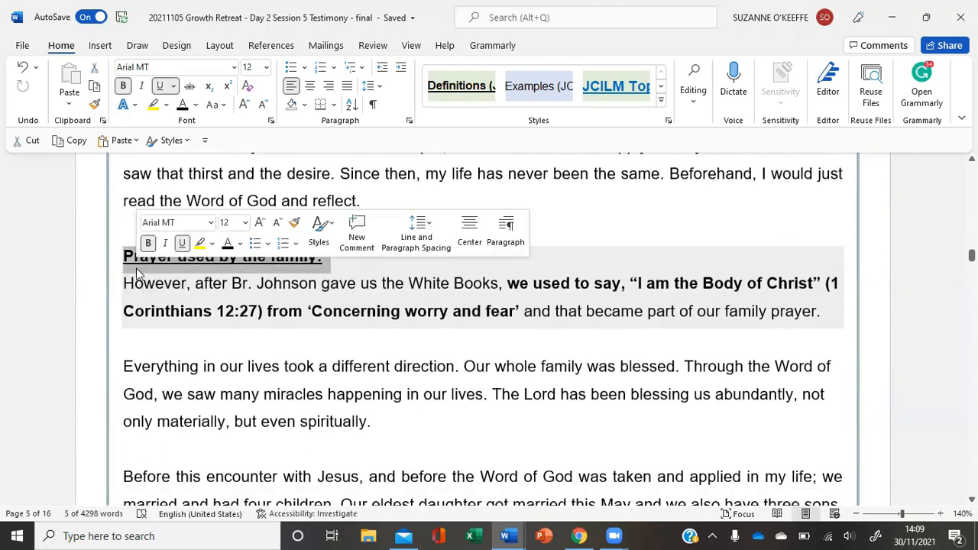
pyautogui.click(95, 324)
pyautogui.scroll(-3, 461, 407)
pyautogui.scroll(-20, 461, 407)
pyautogui.scroll(-6, 461, 408)
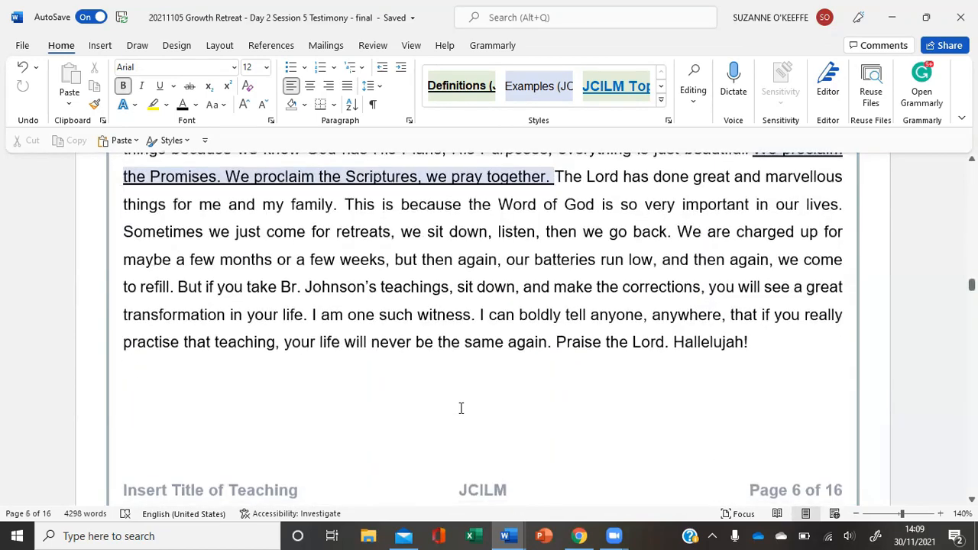
# Examine the "Romans 12:2 (KJV)" scripture heading on page 7 and review the text through page 9
pyautogui.scroll(-12, 460, 407)
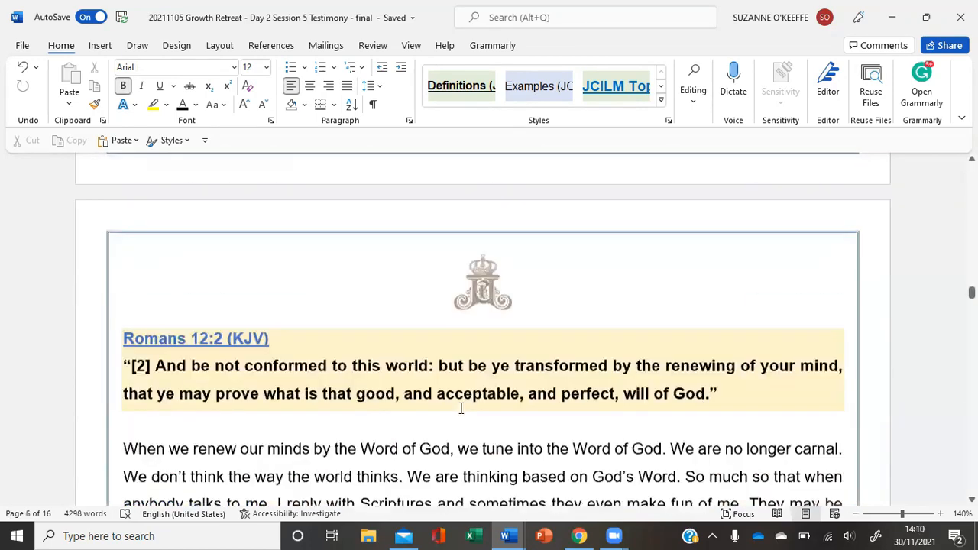
pyautogui.scroll(3, 460, 407)
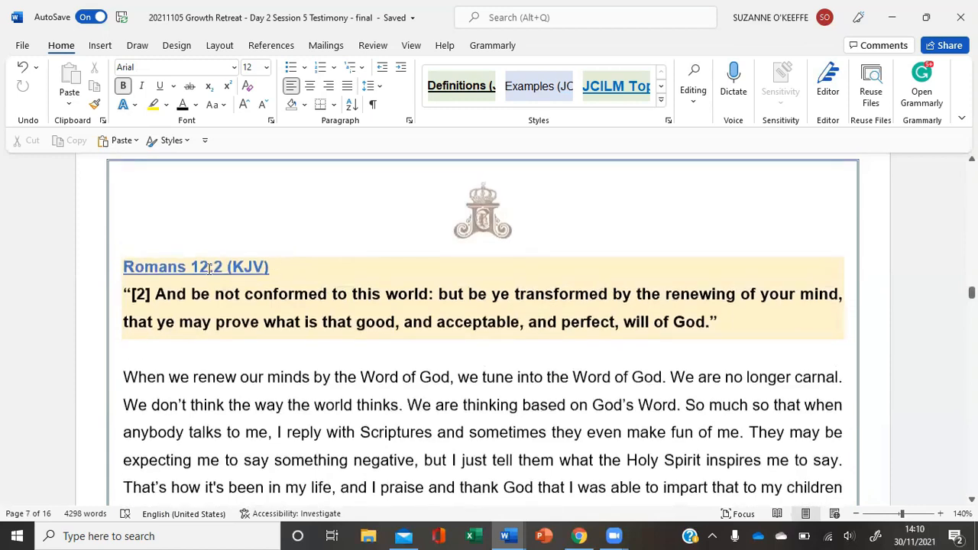
pyautogui.click(97, 269)
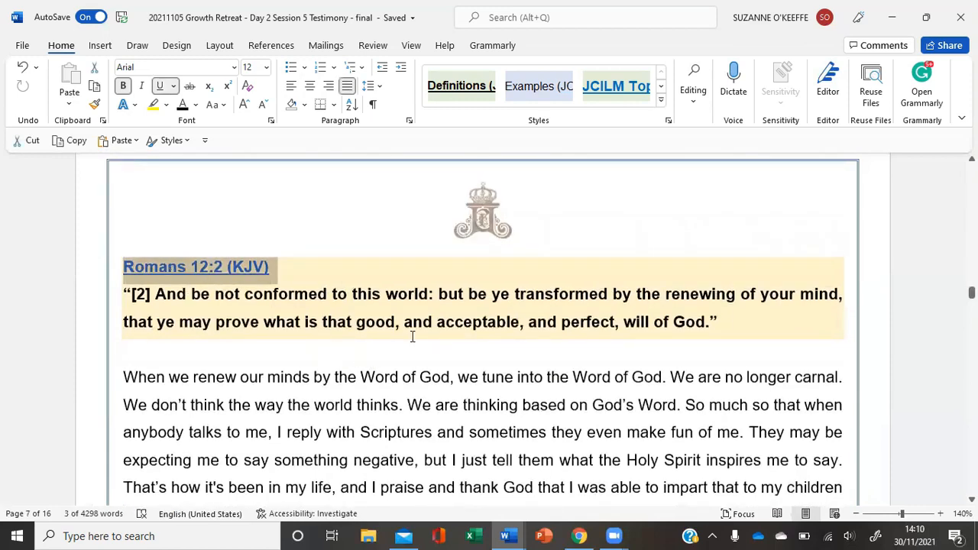
pyautogui.scroll(-10, 412, 336)
pyautogui.scroll(-20, 412, 337)
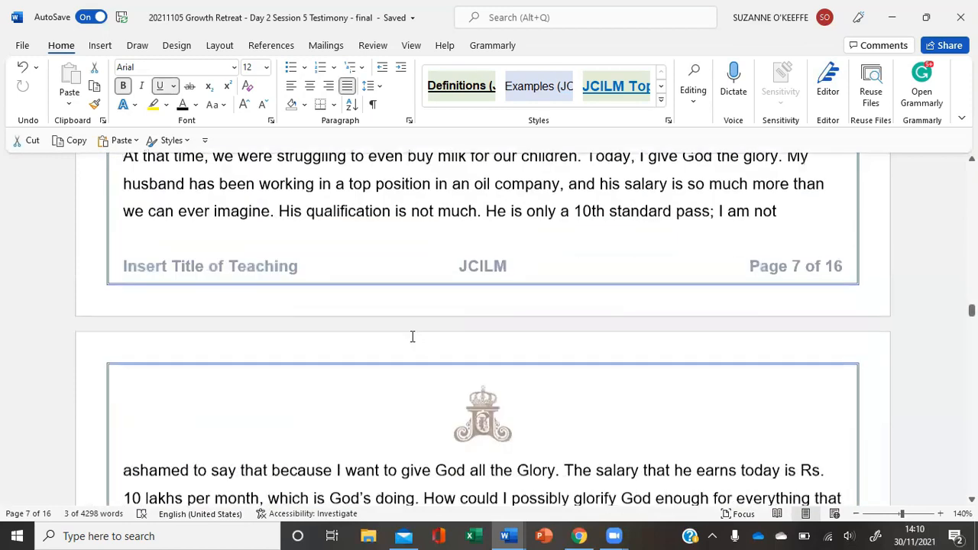
pyautogui.scroll(-20, 412, 336)
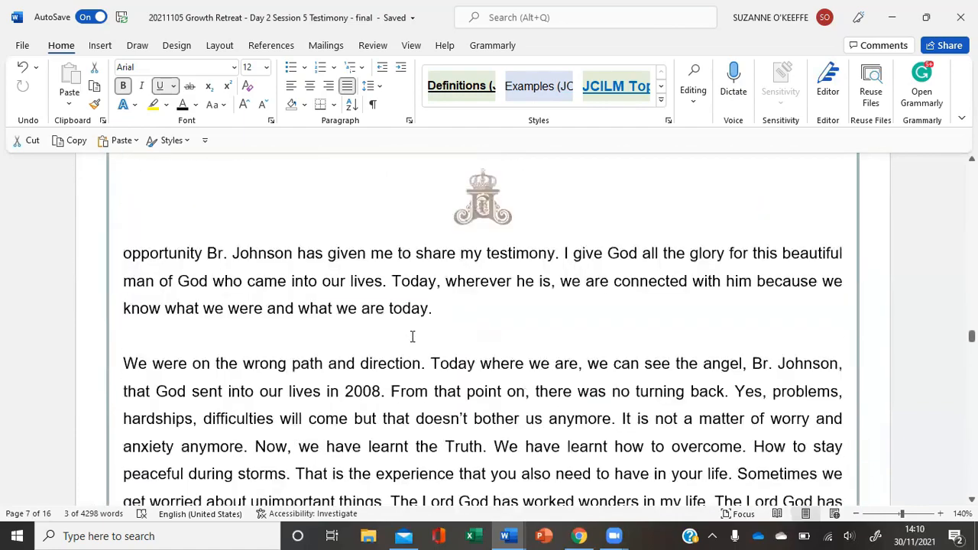
pyautogui.scroll(-8, 412, 337)
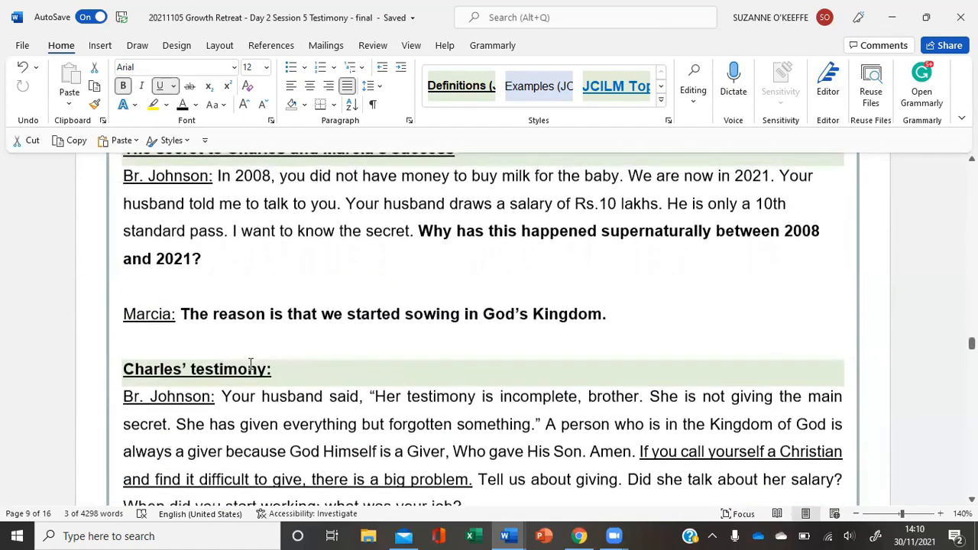
# Select the second testimony's sub-heading on page 9 and view the available paragraph styles without applying one
pyautogui.moveTo(123, 370); pyautogui.dragTo(474, 368)
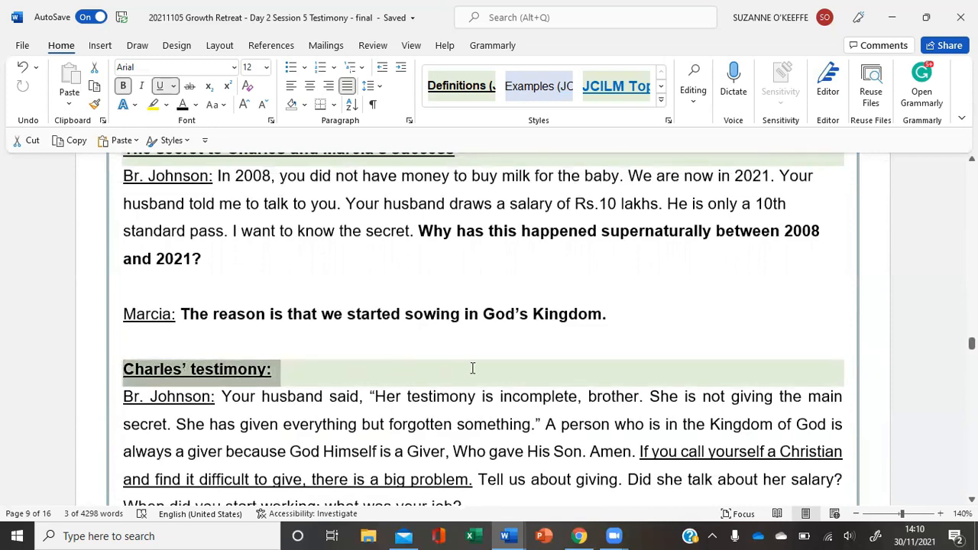
pyautogui.click(661, 104)
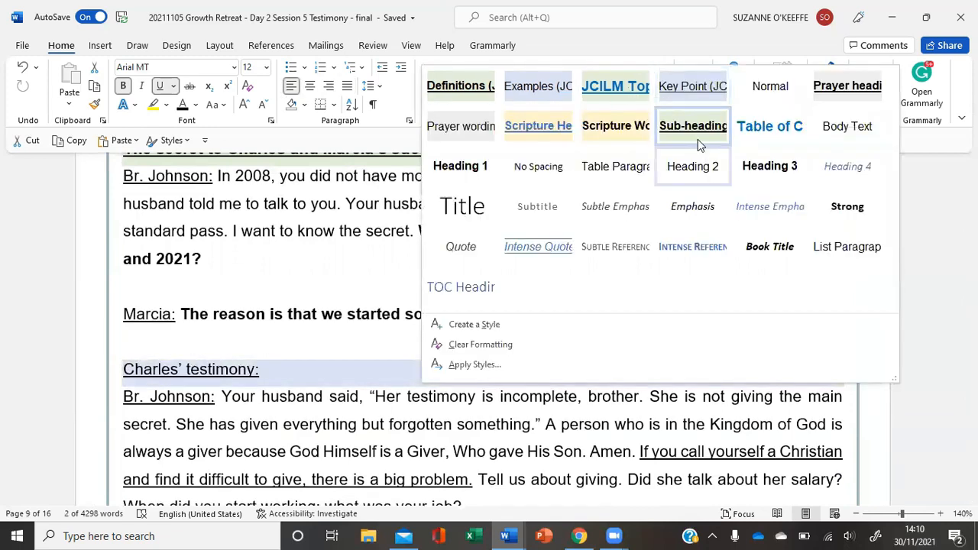
pyautogui.click(313, 282)
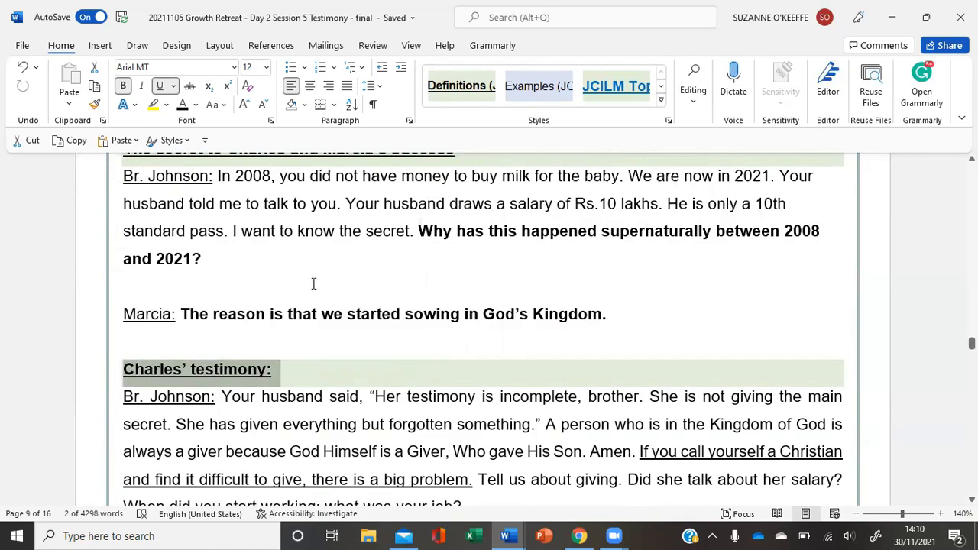
# Start a custom table of contents on the blank line below the Table of Contents title and open its options
pyautogui.scroll(15, 312, 283)
pyautogui.scroll(10, 314, 283)
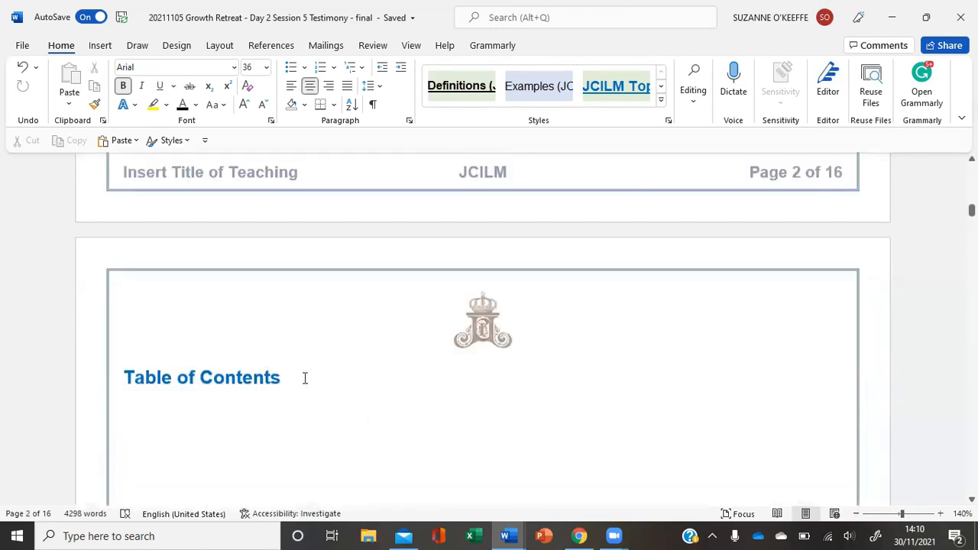
pyautogui.click(304, 377)
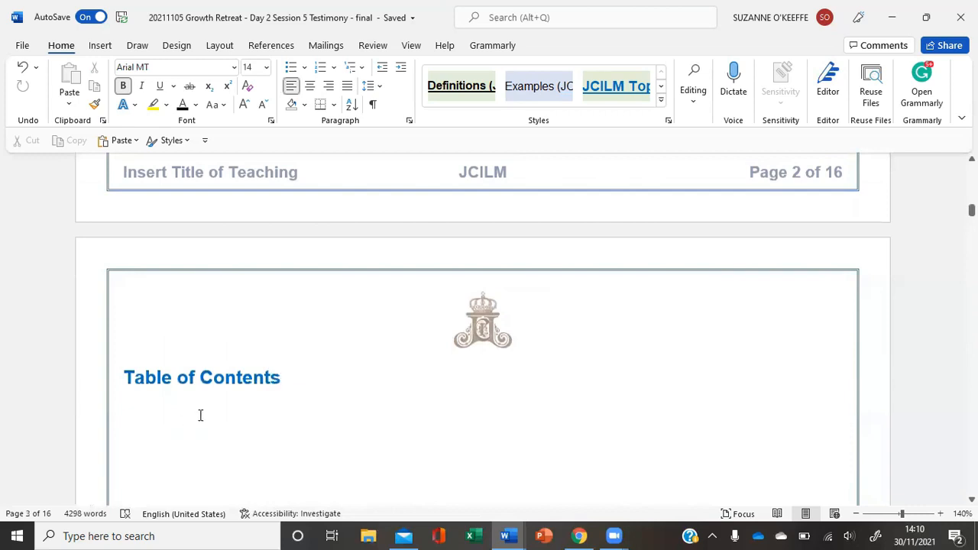
pyautogui.click(156, 411)
pyautogui.click(286, 48)
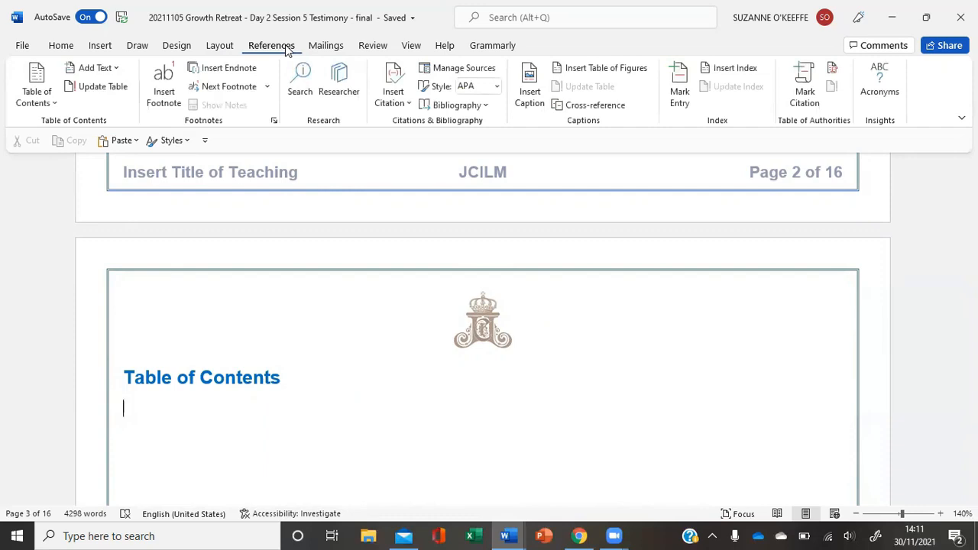
pyautogui.click(54, 106)
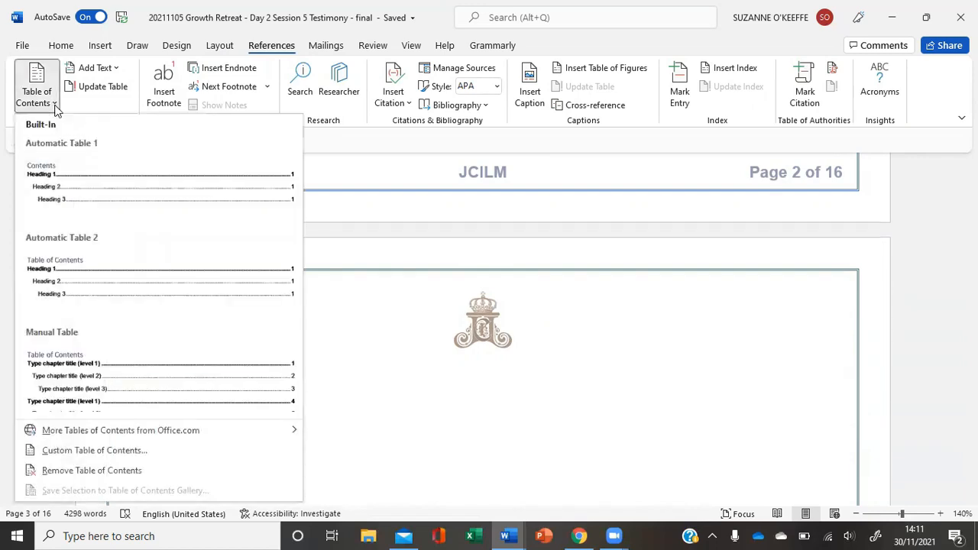
pyautogui.click(63, 454)
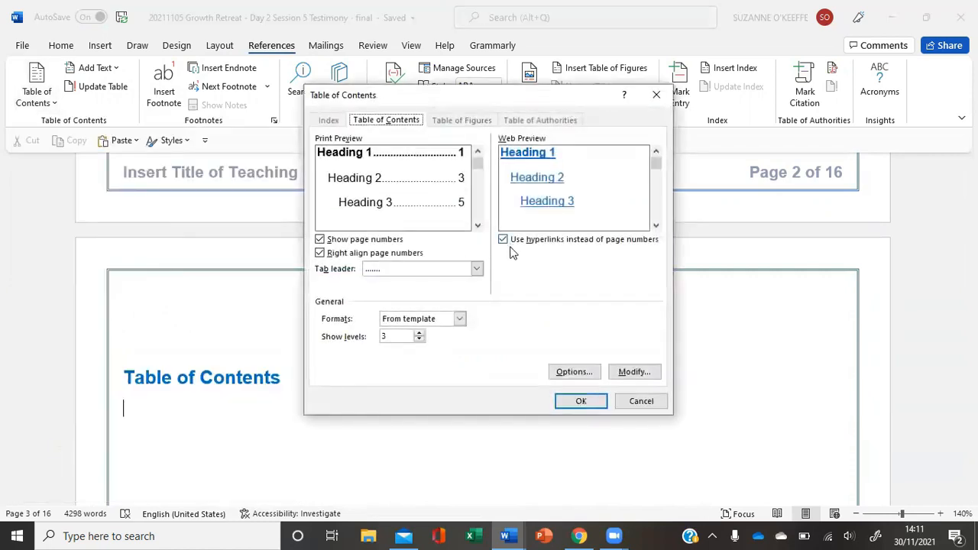
pyautogui.click(592, 374)
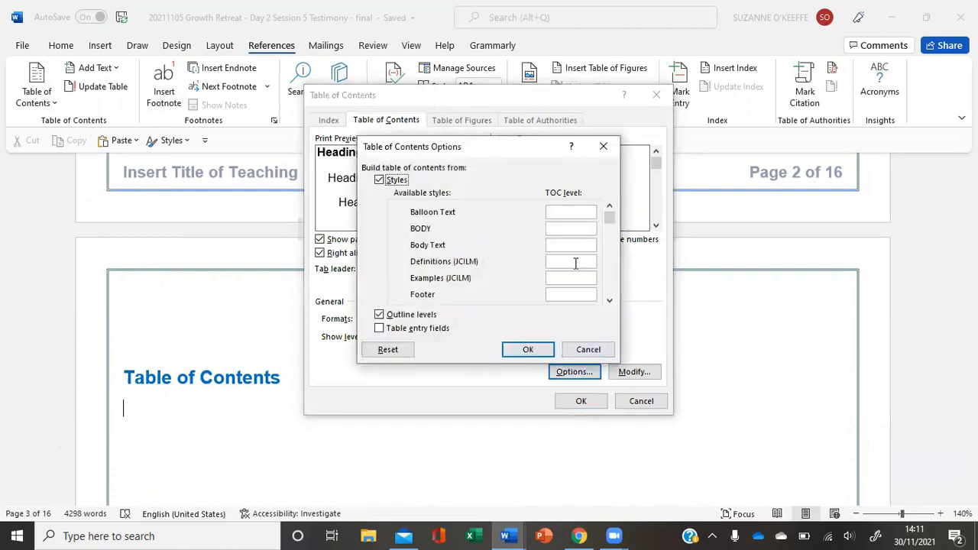
# Clear the TOC levels assigned to the Heading 1, Heading 2 and Heading 3 styles
pyautogui.click(609, 300)
pyautogui.click(609, 300)
pyautogui.click(608, 300)
pyautogui.click(610, 302)
pyautogui.click(610, 302)
pyautogui.click(609, 206)
pyautogui.click(609, 206)
pyautogui.click(610, 207)
pyautogui.click(610, 206)
pyautogui.click(549, 245)
pyautogui.press('BackSpace')
pyautogui.click(562, 262)
pyautogui.press('BackSpace')
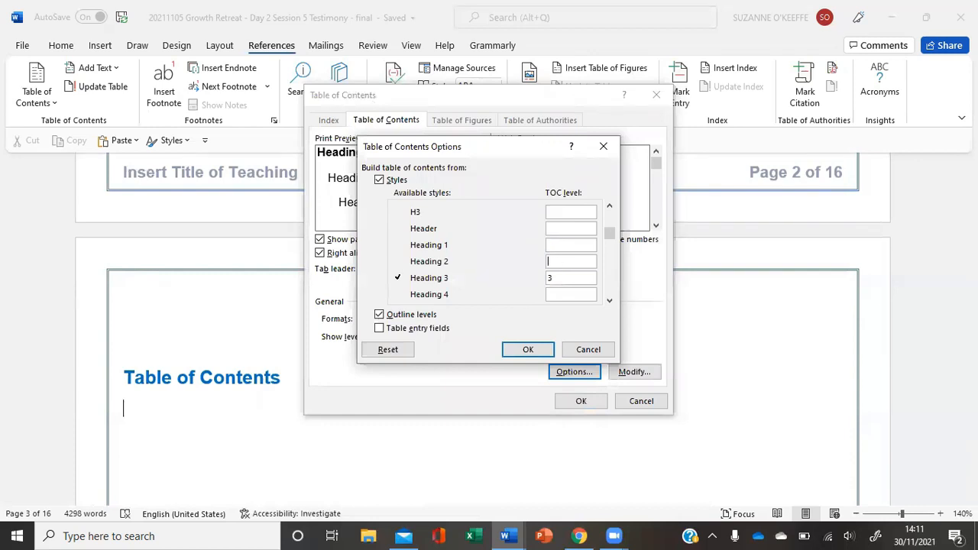
pyautogui.press('BackSpace')
# Assign TOC level 1 to the JCILM Topic Heading style
pyautogui.click(610, 301)
pyautogui.click(610, 302)
pyautogui.click(610, 301)
pyautogui.click(610, 302)
pyautogui.click(609, 302)
pyautogui.click(610, 302)
pyautogui.click(610, 302)
pyautogui.click(610, 302)
pyautogui.click(610, 301)
pyautogui.click(609, 302)
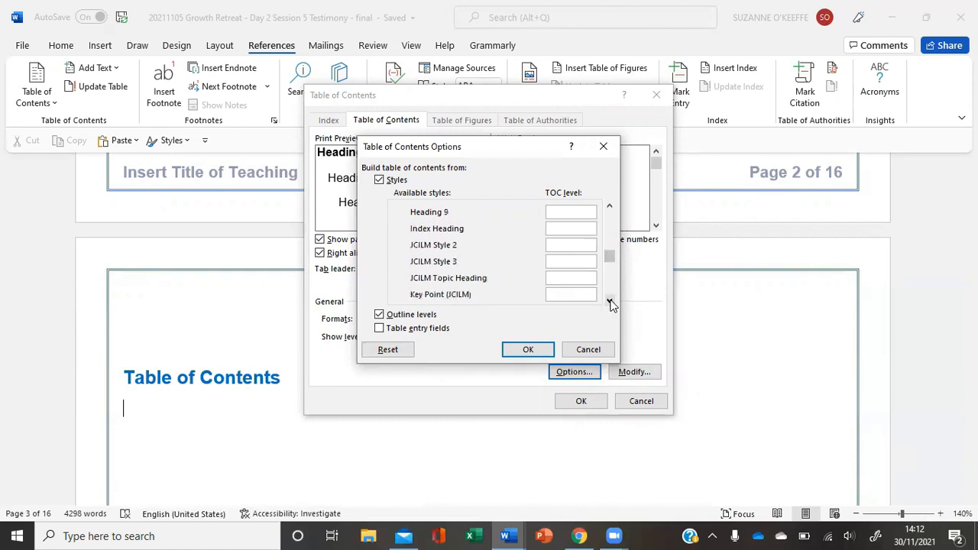
pyautogui.click(610, 302)
pyautogui.click(560, 263)
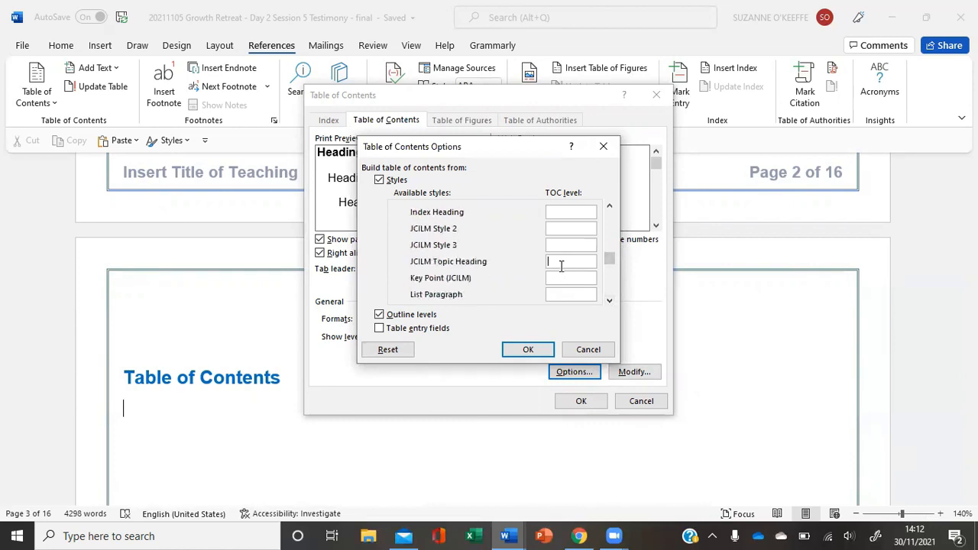
pyautogui.write('1')
# Assign TOC level 2 to the Sub-heading (JCILM) style
pyautogui.click(609, 301)
pyautogui.click(610, 301)
pyautogui.click(610, 301)
pyautogui.click(610, 302)
pyautogui.click(610, 301)
pyautogui.click(609, 302)
pyautogui.click(609, 302)
pyautogui.click(610, 302)
pyautogui.click(610, 302)
pyautogui.click(609, 302)
pyautogui.click(610, 302)
pyautogui.click(559, 278)
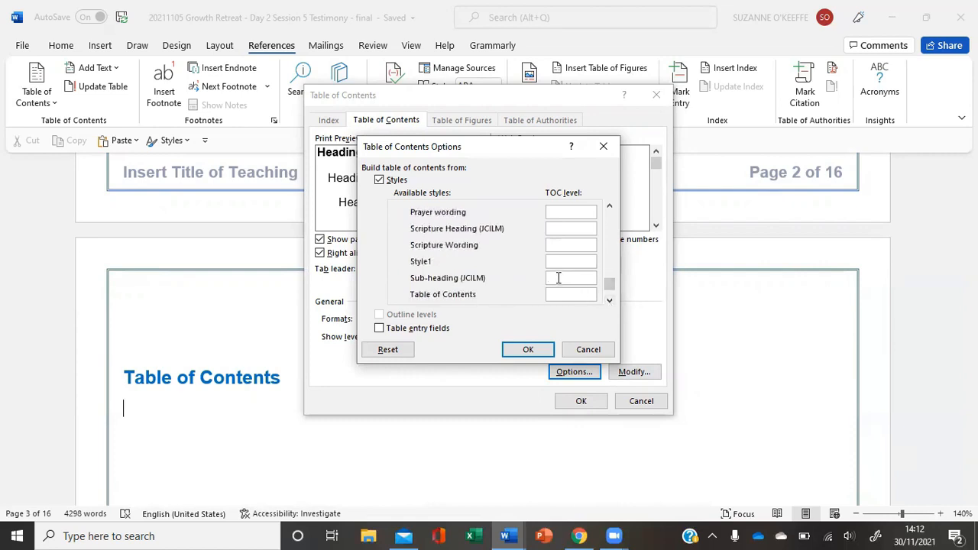
pyautogui.write('2')
# Assign TOC level 3 to Scripture Heading (JCILM) and level 4 to Prayer heading, and insert the table of contents
pyautogui.click(610, 206)
pyautogui.click(610, 206)
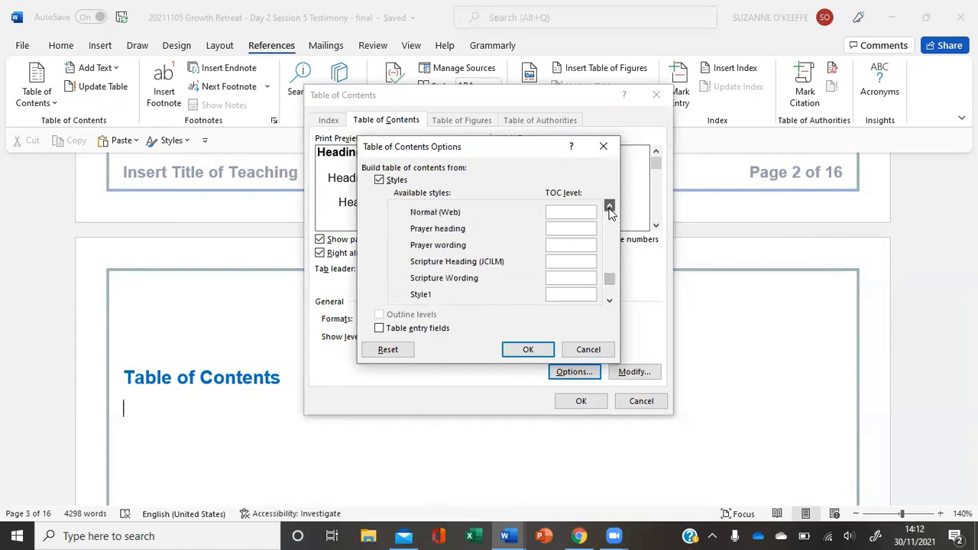
pyautogui.click(563, 263)
pyautogui.write('3')
pyautogui.click(556, 229)
pyautogui.write('4')
pyautogui.click(529, 350)
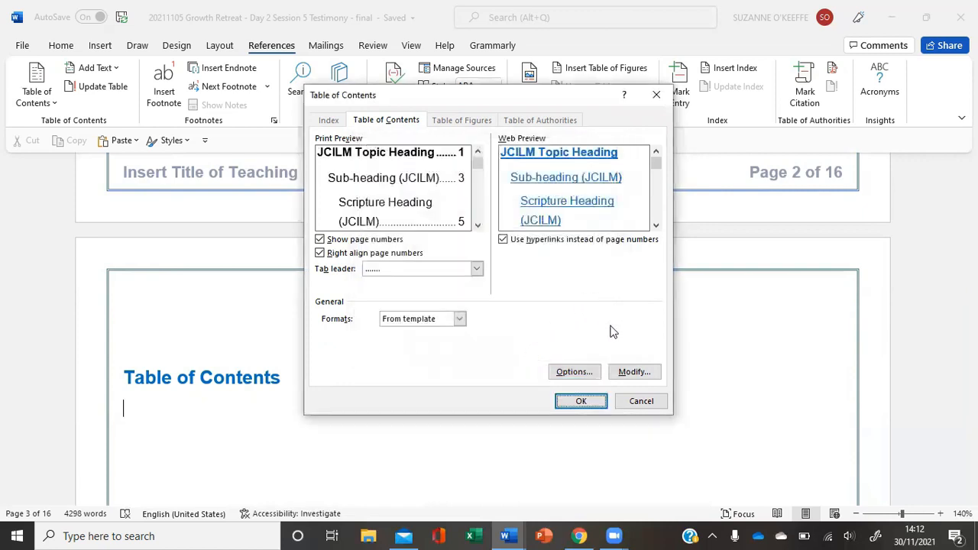
pyautogui.click(583, 402)
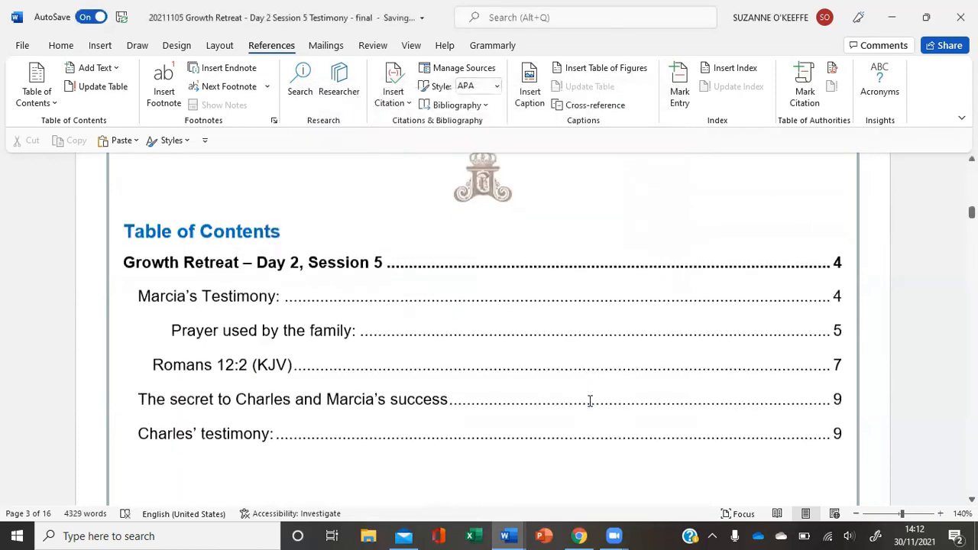